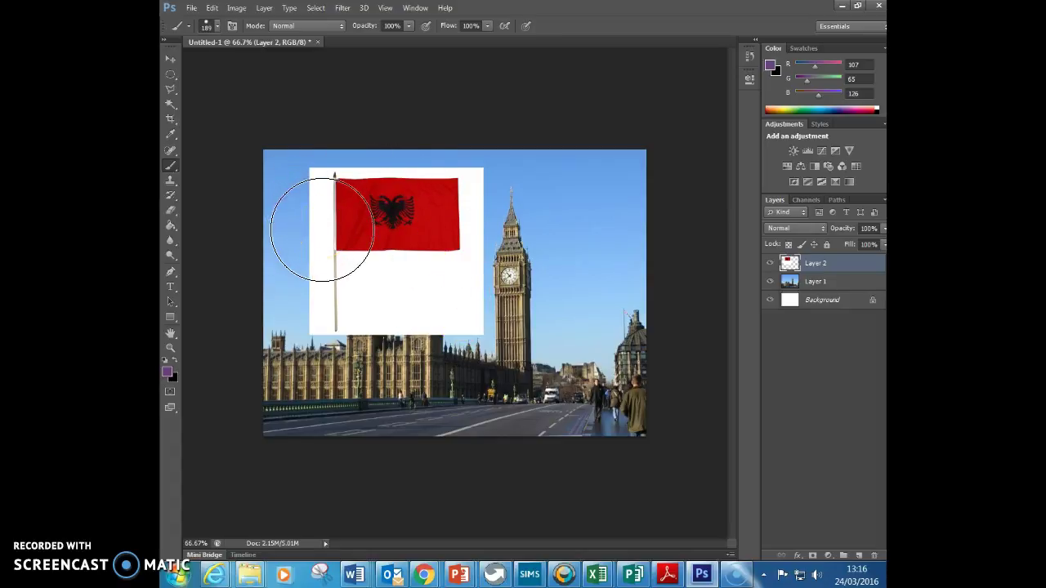
- Select the white background around the flag on Layer 2 with the Magic Wand Tool
{"action": "left_click", "coordinate": [171, 109]}
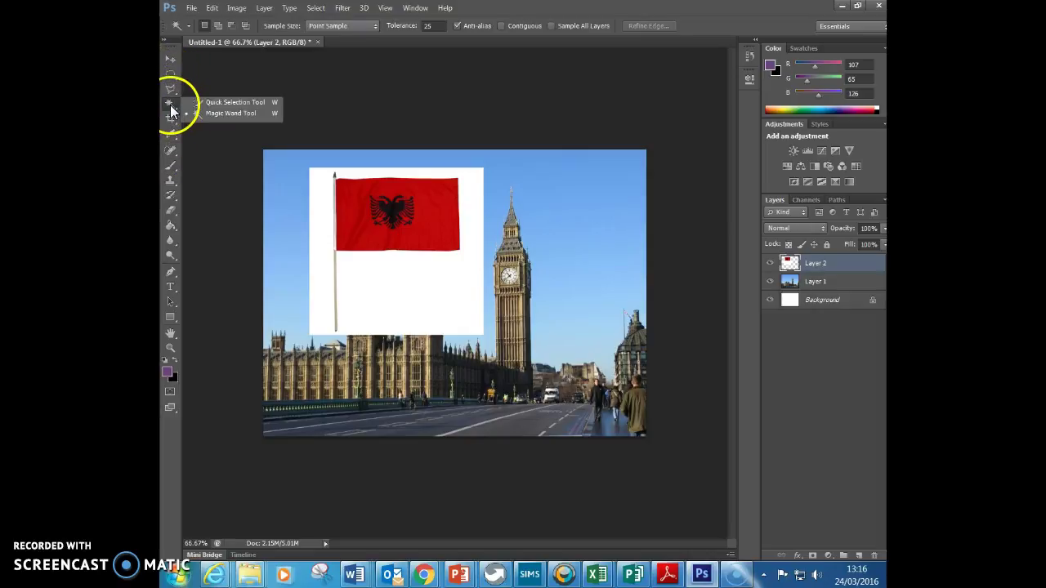
{"action": "left_click", "coordinate": [208, 113]}
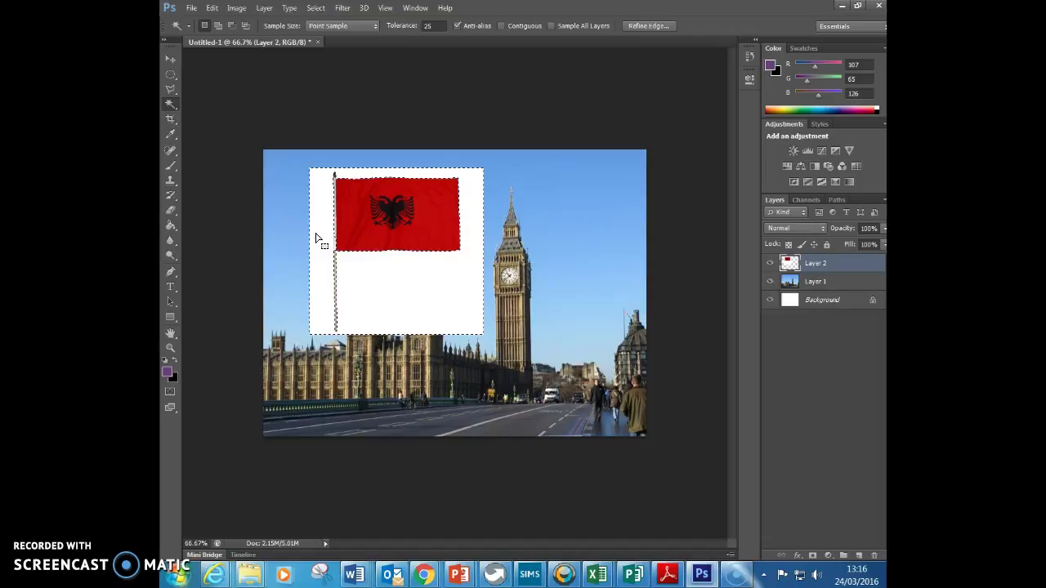
- Try deleting the selected white background from the flag layer, and undo the deletion
{"action": "key", "text": "Delete"}
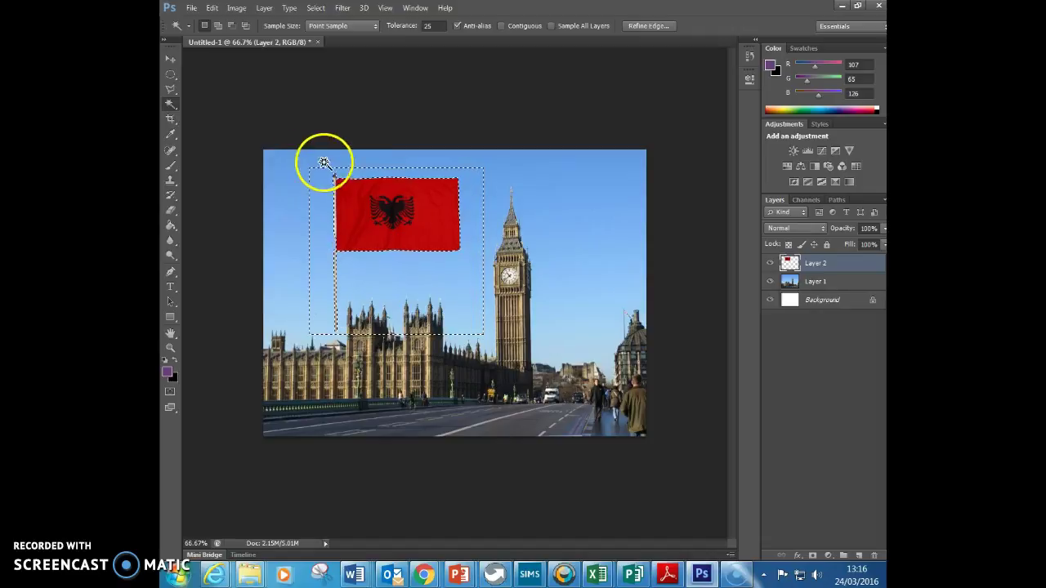
{"action": "left_click", "coordinate": [366, 123]}
{"action": "left_click", "coordinate": [356, 144]}
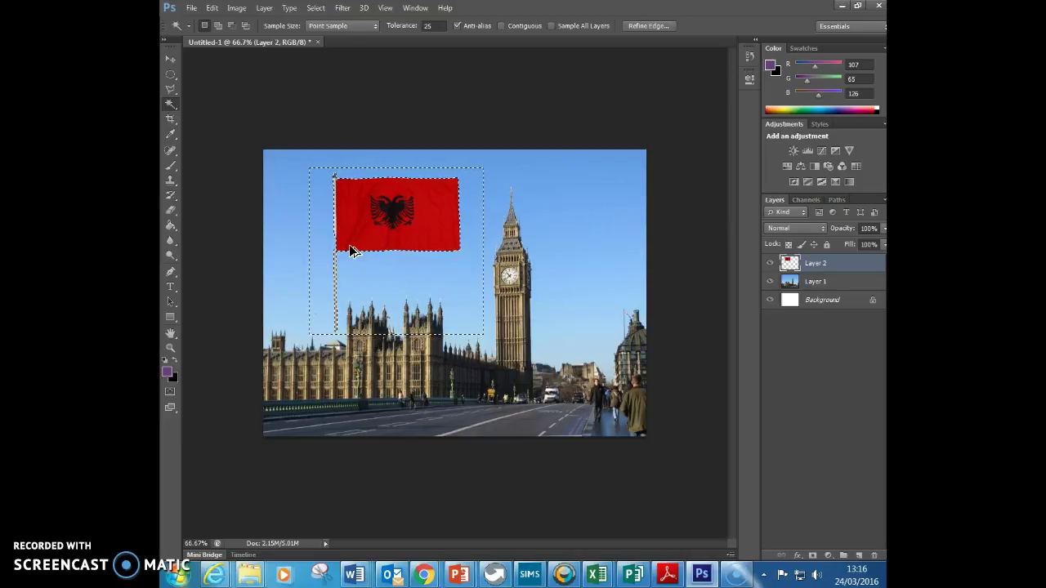
{"action": "left_click", "coordinate": [327, 112]}
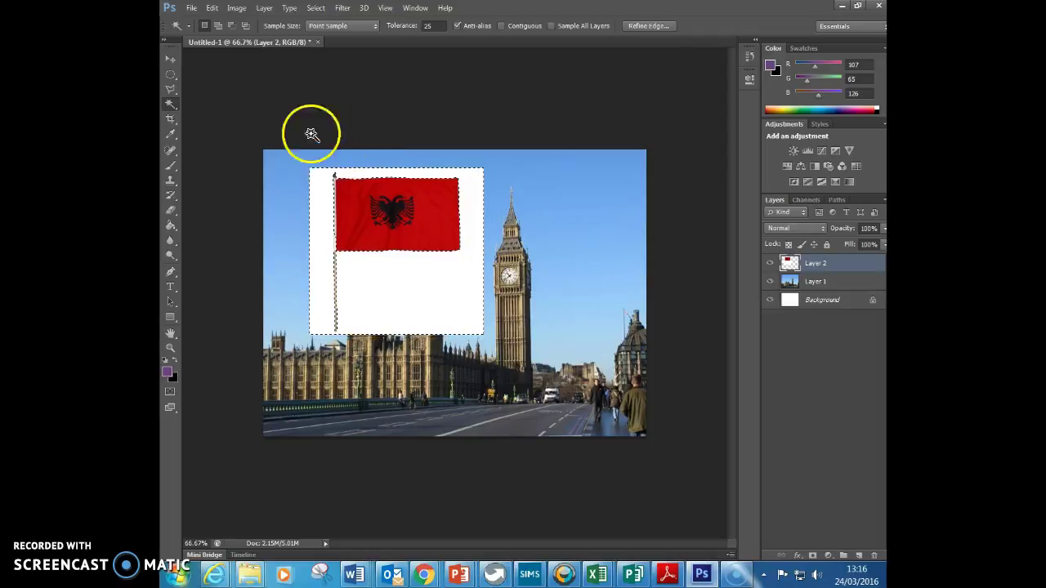
- Reselect the white background around the flag with the Magic Wand at tolerance 12, and again at tolerance 5
{"action": "left_click", "coordinate": [433, 25]}
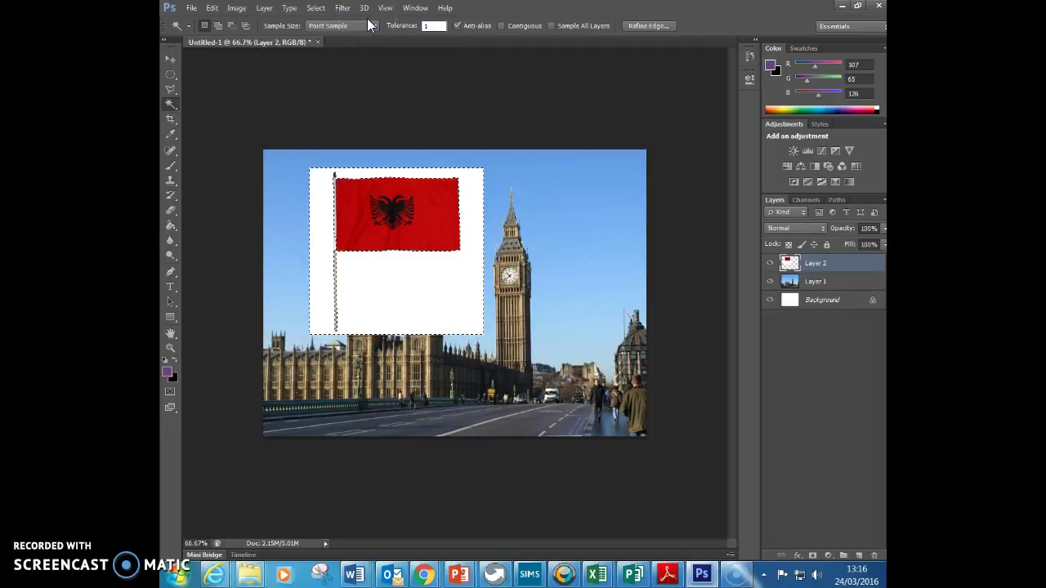
{"action": "left_click", "coordinate": [474, 128]}
{"action": "left_click", "coordinate": [324, 234]}
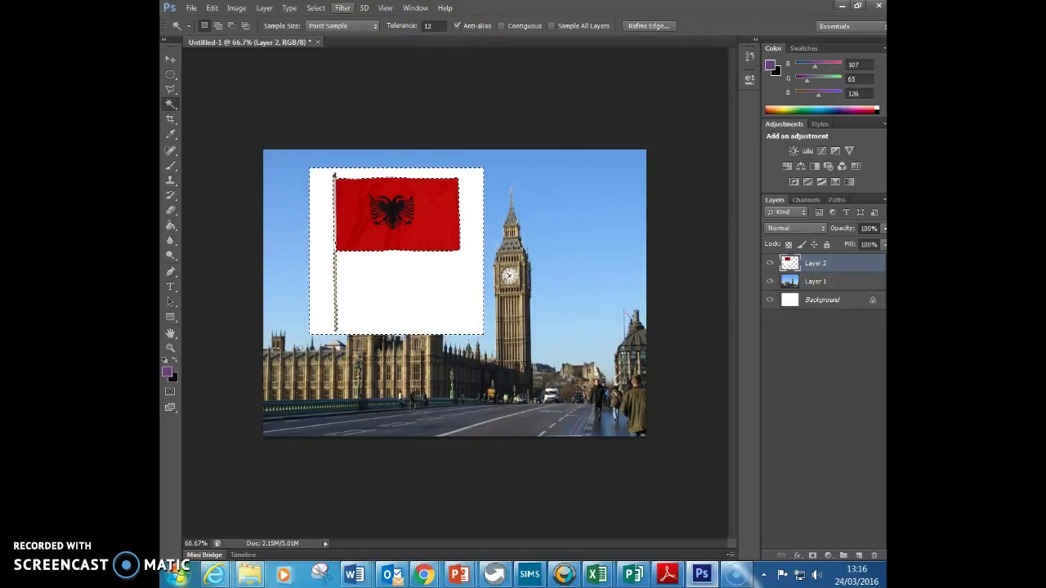
{"action": "left_click_drag", "start_coordinate": [436, 30], "coordinate": [403, 31]}
{"action": "type", "text": "5"}
{"action": "left_click", "coordinate": [364, 159]}
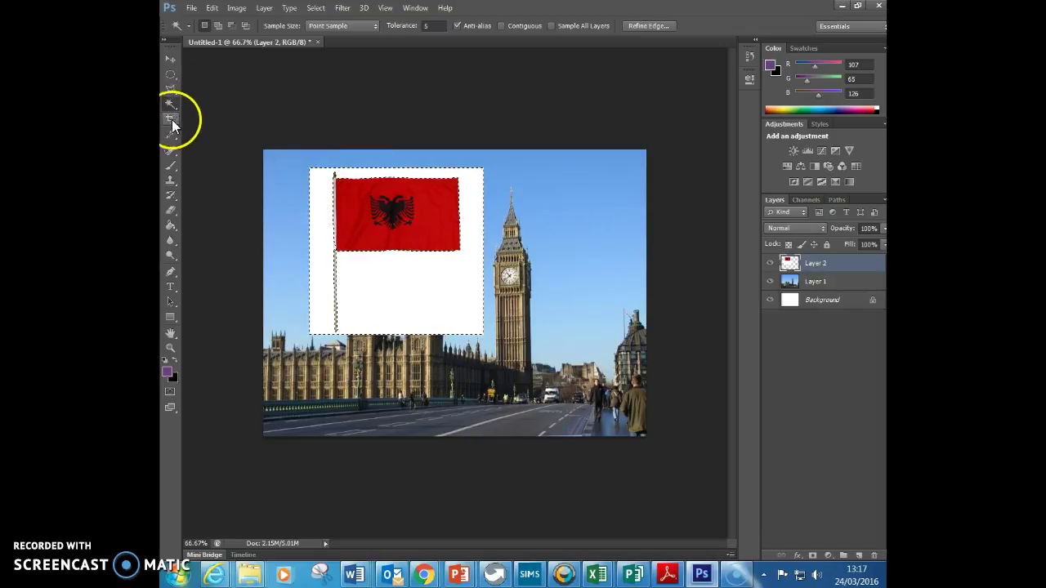
- Switch to the Rectangular Marquee Tool while keeping the current selection
{"action": "left_click", "coordinate": [172, 90]}
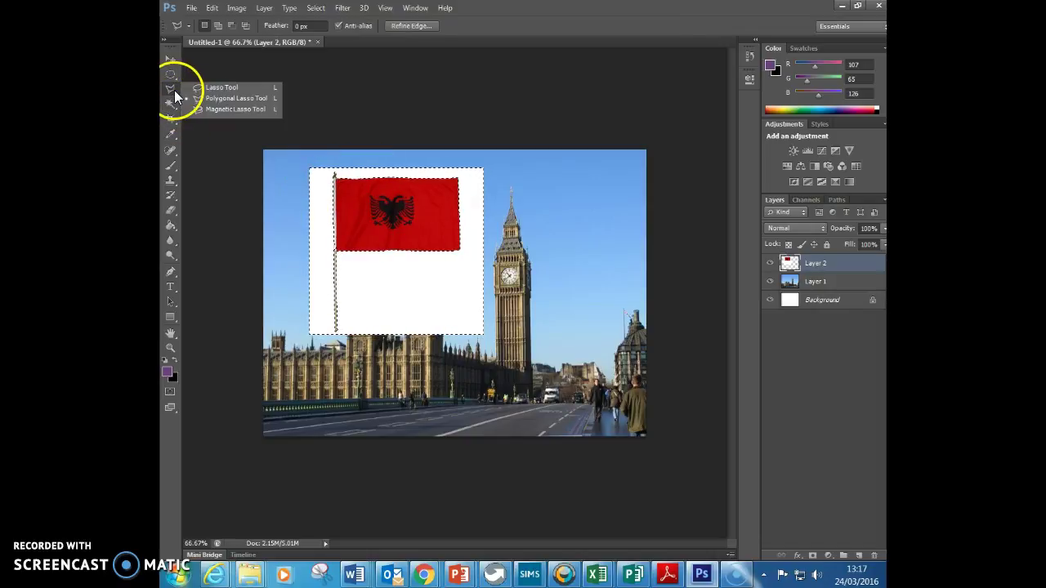
{"action": "left_click", "coordinate": [170, 75]}
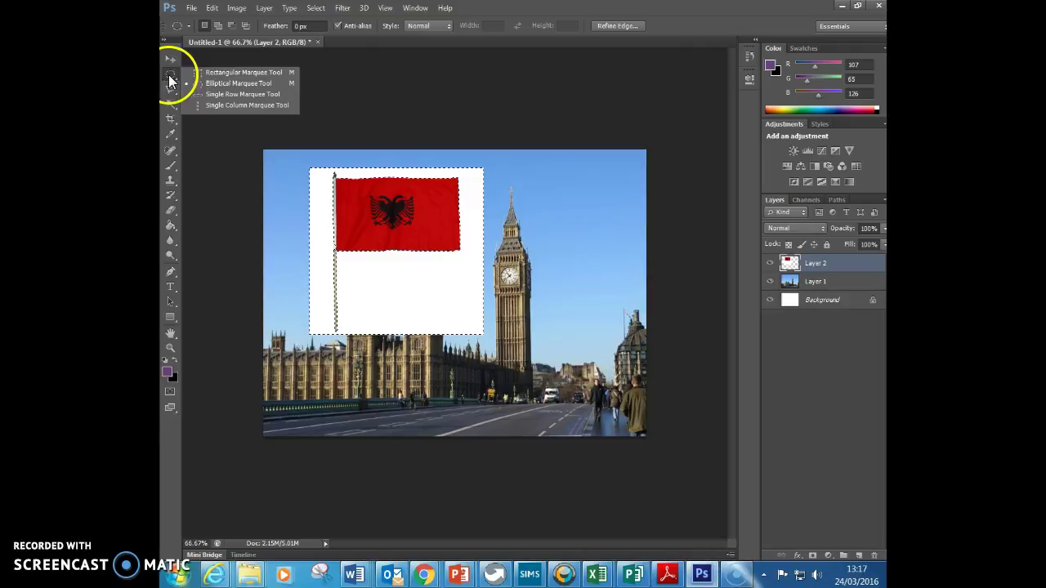
{"action": "left_click", "coordinate": [221, 72]}
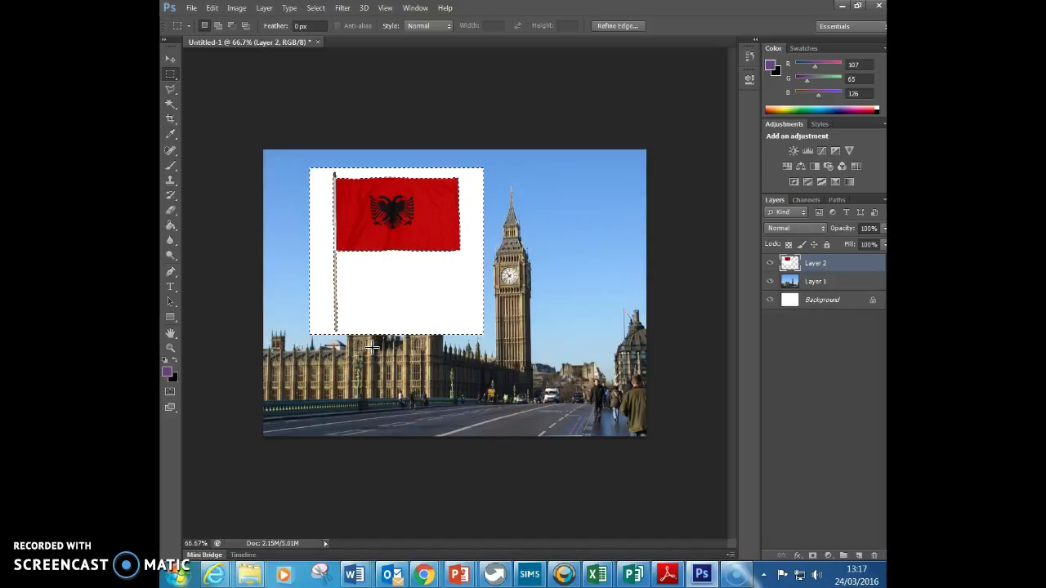
- Try adding a layer mask to Layer 2 from the white background selection, and undo it
{"action": "left_click", "coordinate": [813, 555]}
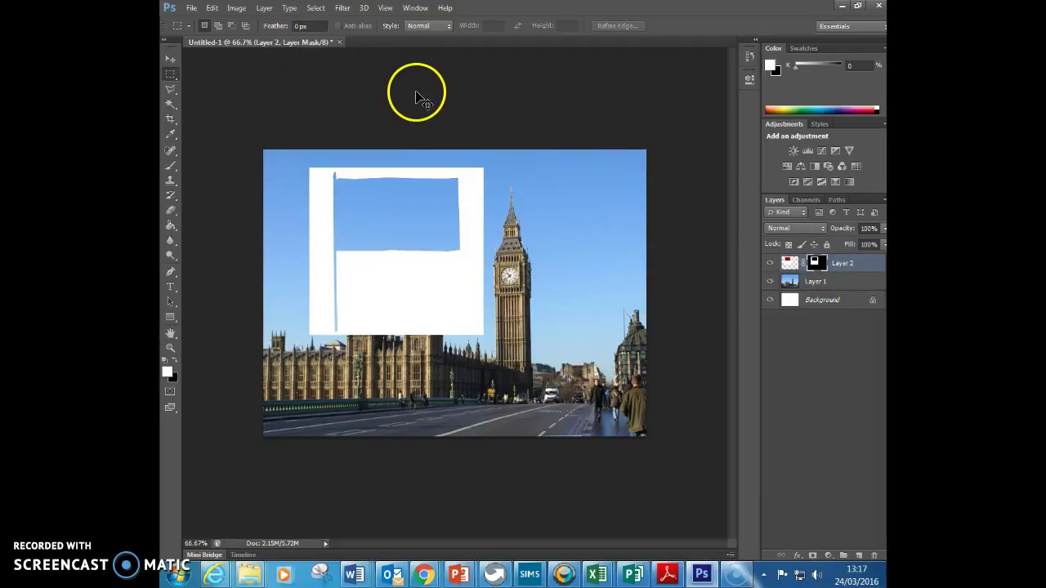
{"action": "key", "text": "ctrl+z"}
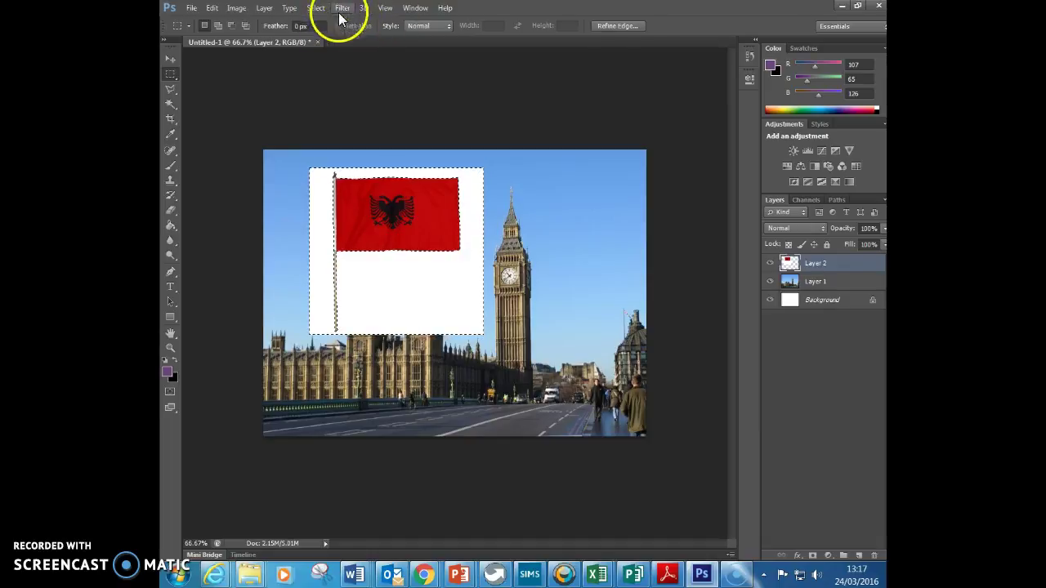
- Invert the selection and add a layer mask to Layer 2 that hides the flag's white background
{"action": "left_click", "coordinate": [317, 8]}
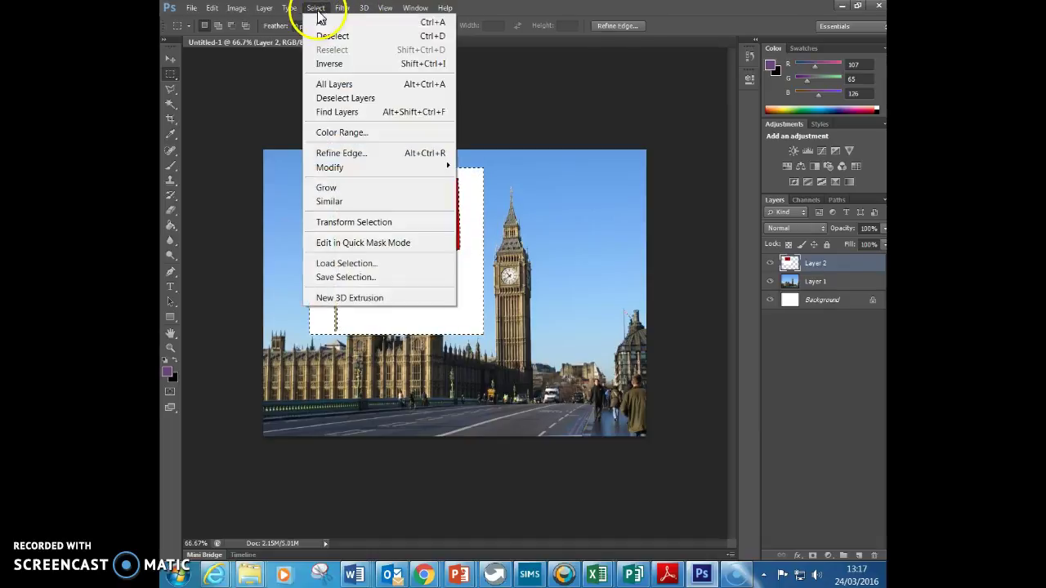
{"action": "left_click", "coordinate": [347, 65]}
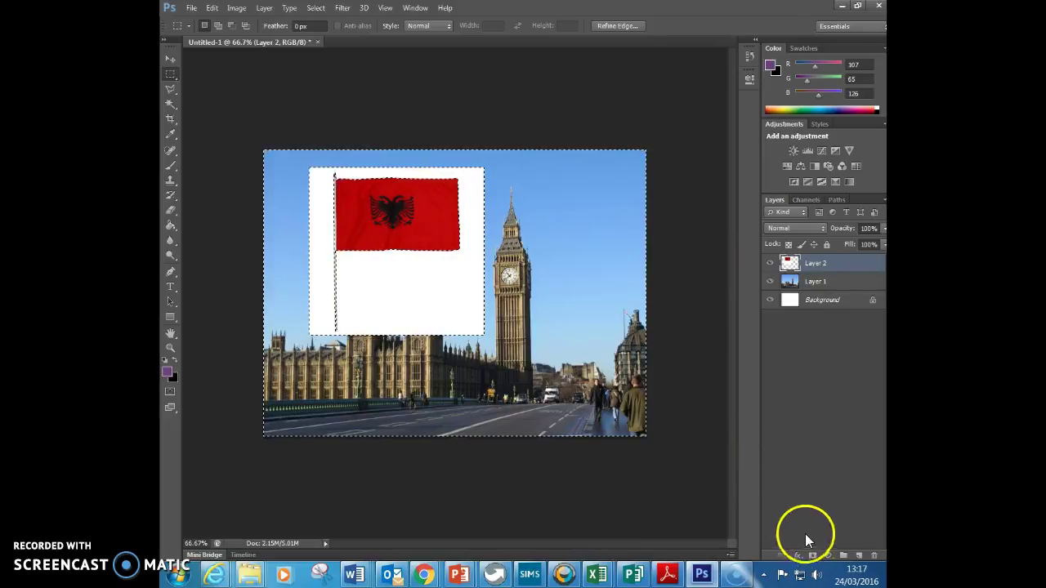
{"action": "left_click", "coordinate": [812, 556]}
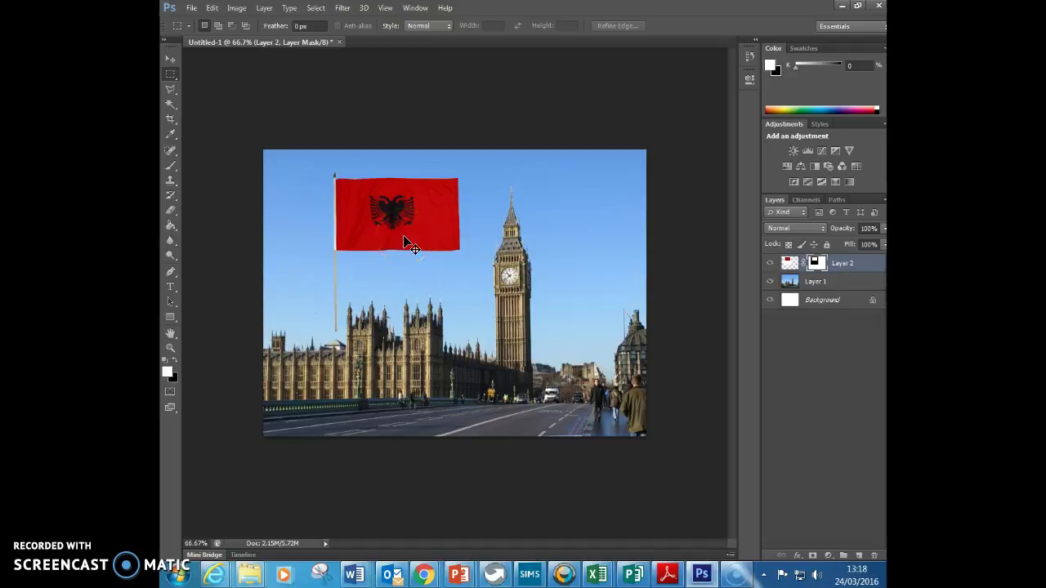
- Free-transform the masked flag to about 33% width and 37% height and move it beside the top of the clock tower
{"action": "key", "text": "ctrl+t"}
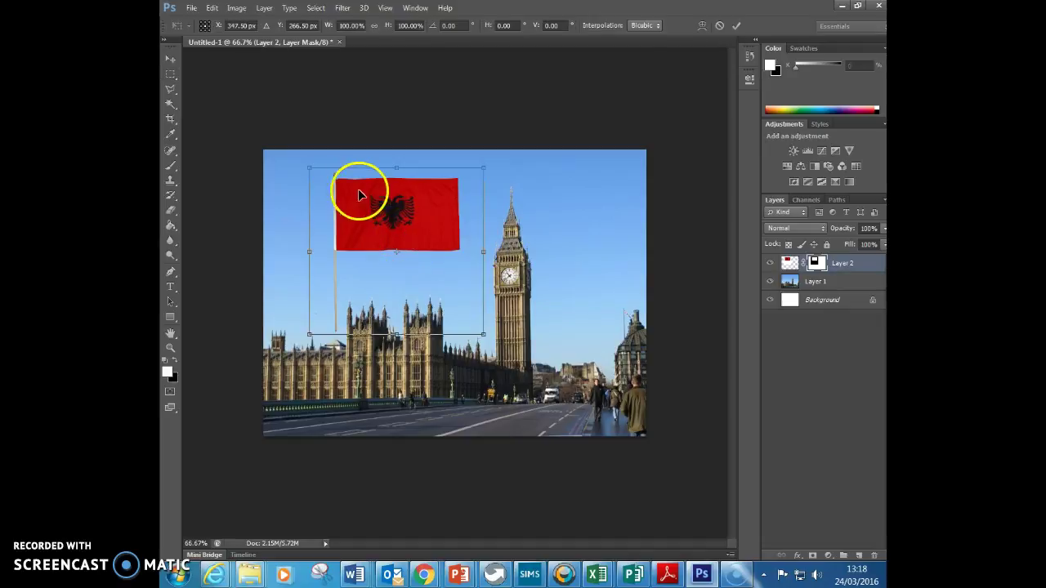
{"action": "left_click_drag", "start_coordinate": [360, 219], "coordinate": [481, 225]}
{"action": "left_click_drag", "start_coordinate": [605, 168], "coordinate": [550, 216]}
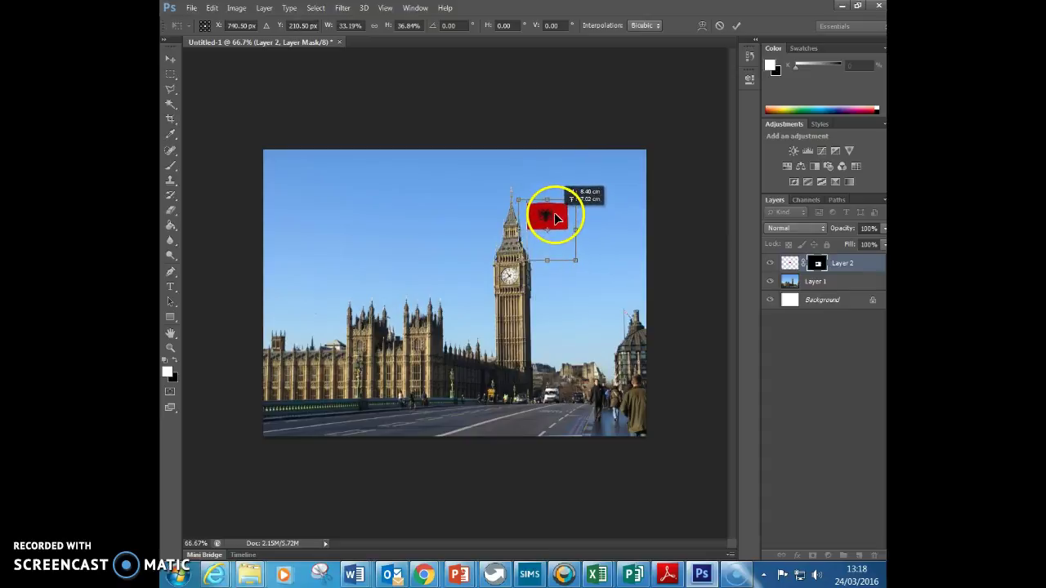
{"action": "left_click_drag", "start_coordinate": [515, 258], "coordinate": [551, 226]}
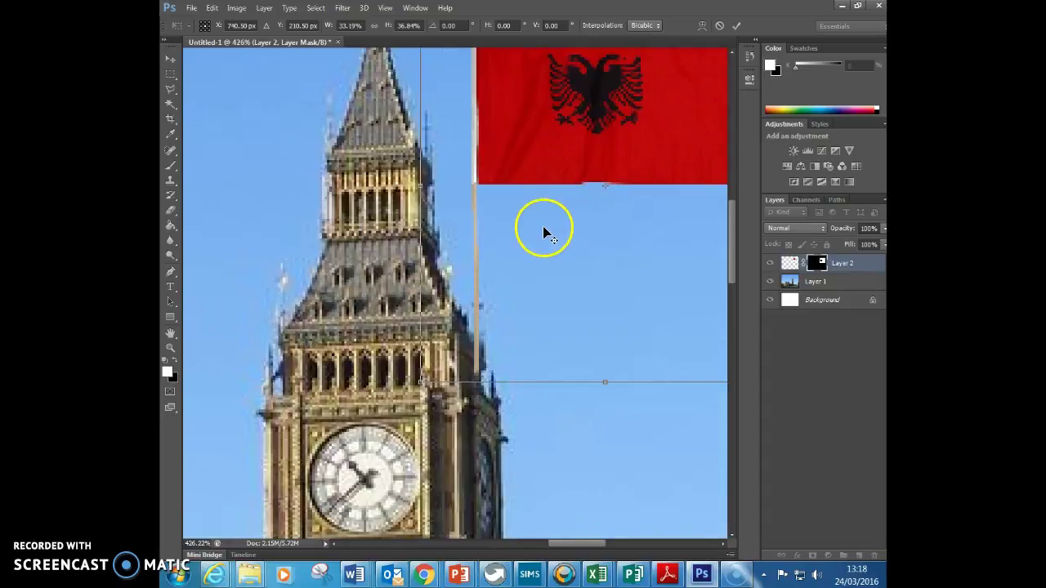
- Shrink the flag further to about 19% width and height and place its pole against the clock tower's side above the clock
{"action": "left_click_drag", "start_coordinate": [562, 148], "coordinate": [427, 245]}
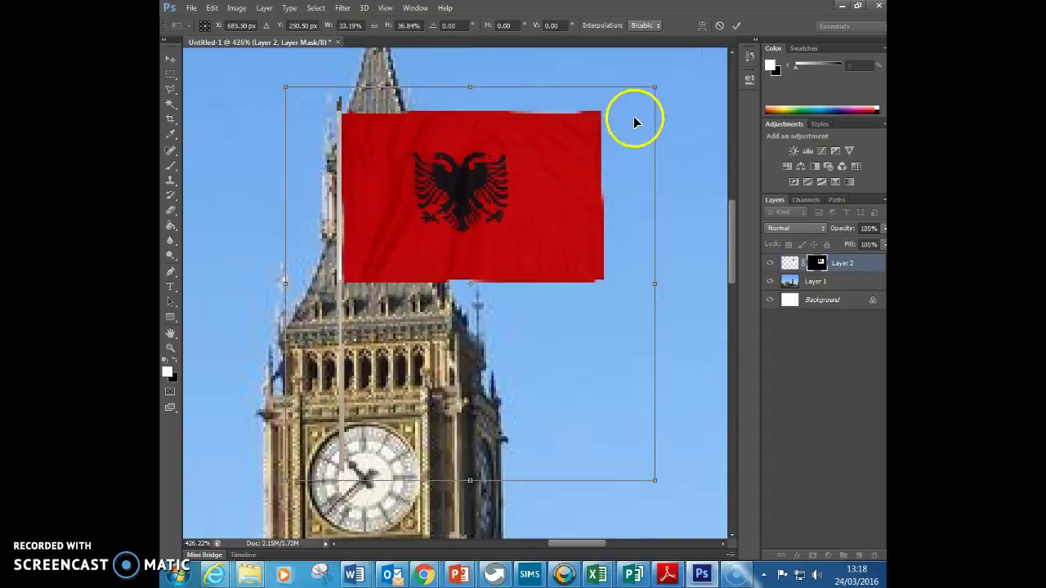
{"action": "left_click_drag", "start_coordinate": [652, 89], "coordinate": [498, 275]}
{"action": "left_click_drag", "start_coordinate": [391, 335], "coordinate": [554, 263]}
- Warp the flag with the custom grid, pulling its free edge inward and its upper edge slightly down for a waving shape
{"action": "scroll", "coordinate": [546, 355], "scroll_direction": "down", "scroll_amount": 5}
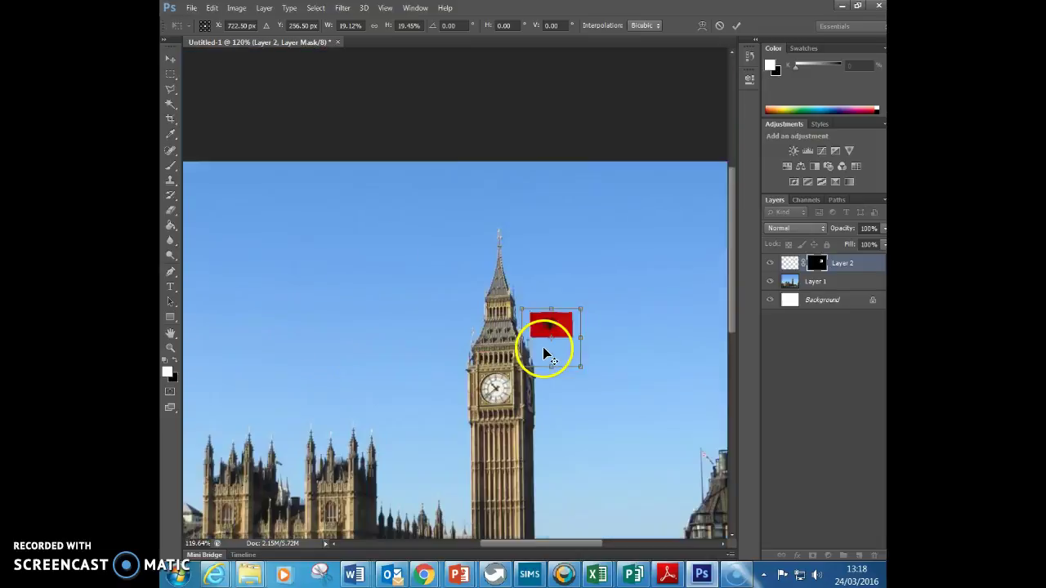
{"action": "scroll", "coordinate": [572, 376], "scroll_direction": "down", "scroll_amount": 1}
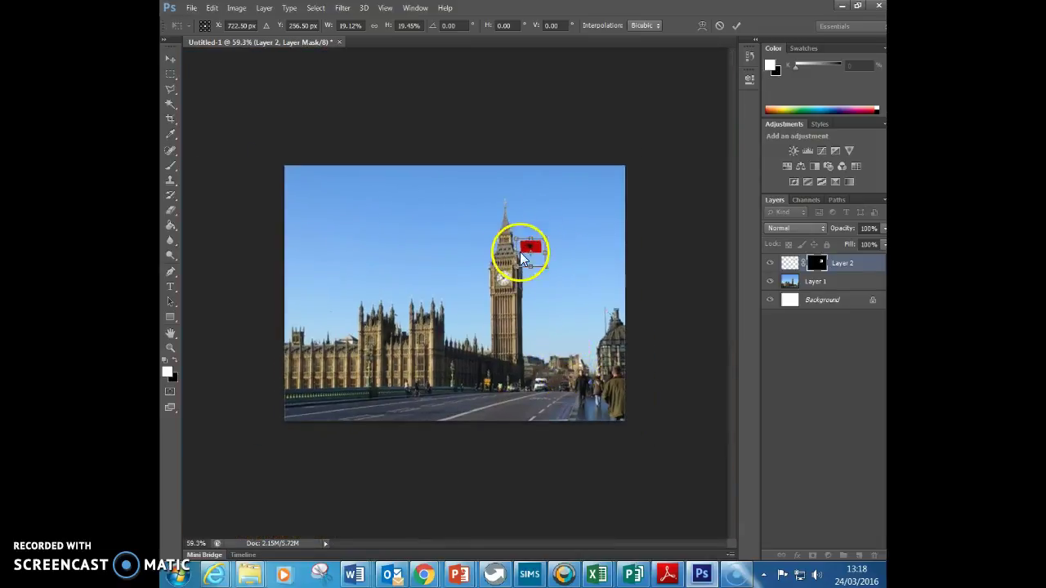
{"action": "scroll", "coordinate": [560, 245], "scroll_direction": "up", "scroll_amount": 4}
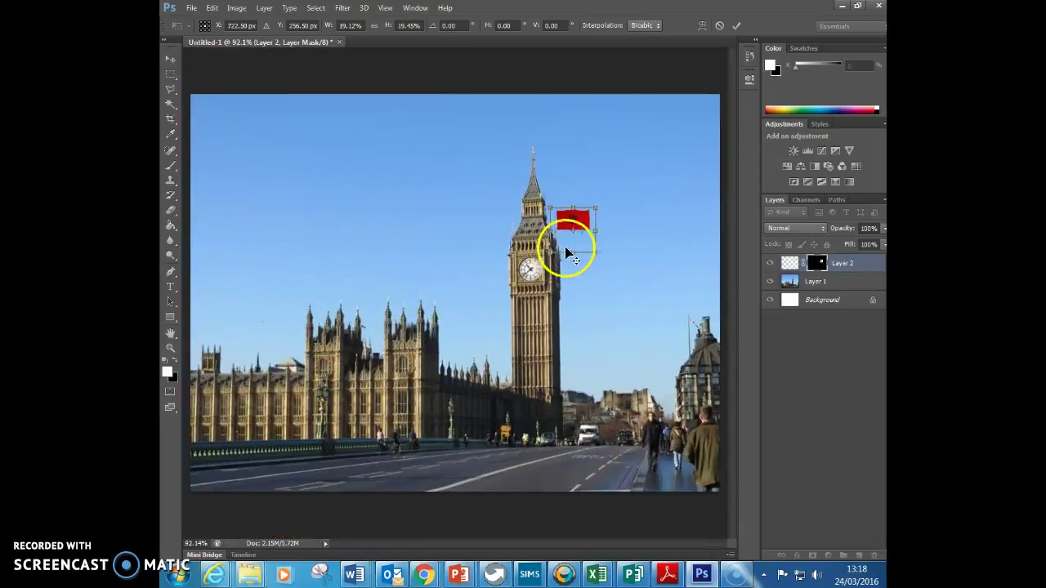
{"action": "scroll", "coordinate": [609, 208], "scroll_direction": "up", "scroll_amount": 6}
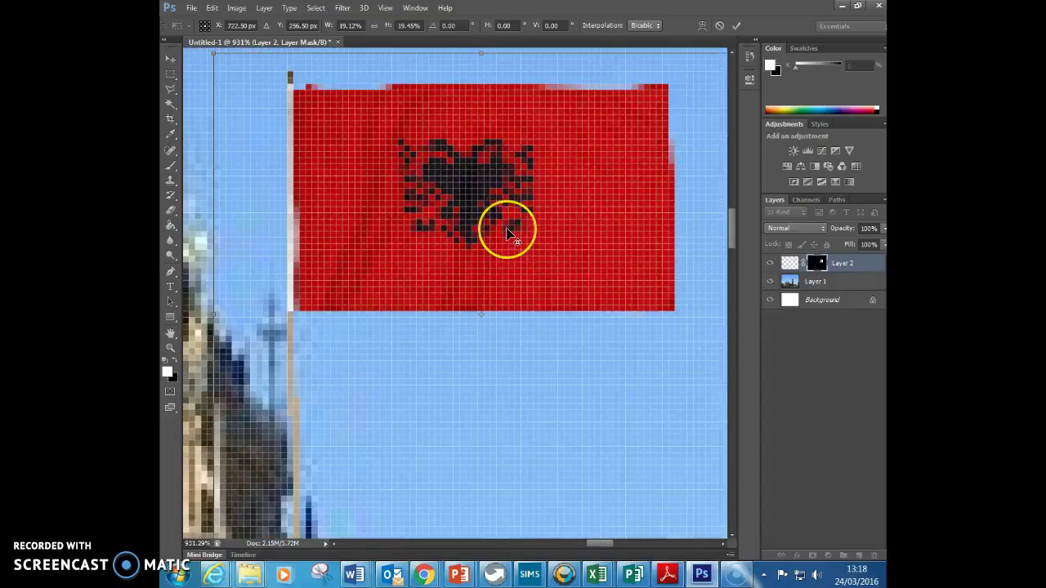
{"action": "scroll", "coordinate": [506, 233], "scroll_direction": "down", "scroll_amount": 1}
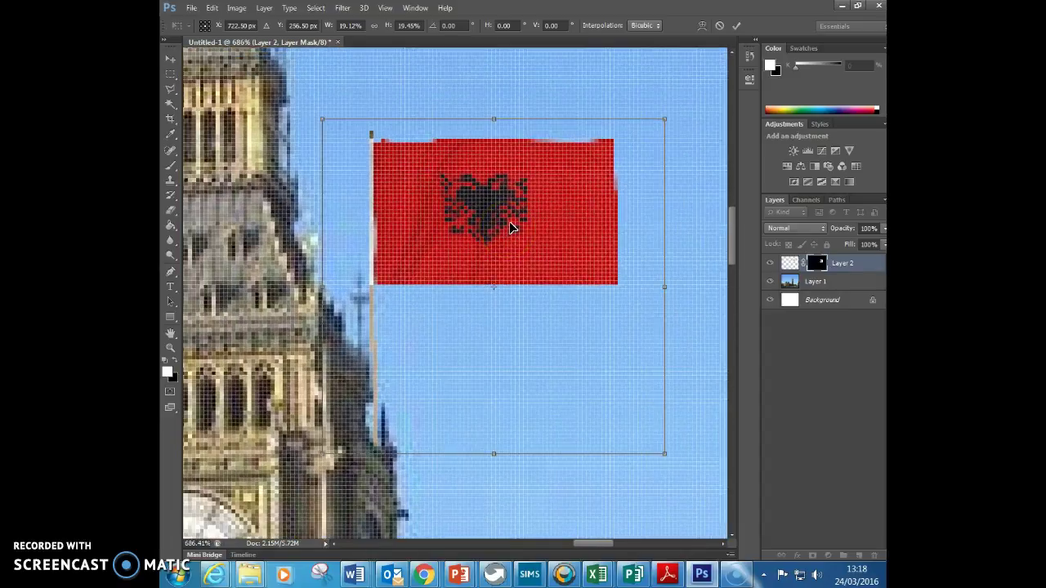
{"action": "right_click", "coordinate": [439, 206]}
{"action": "left_click", "coordinate": [470, 300]}
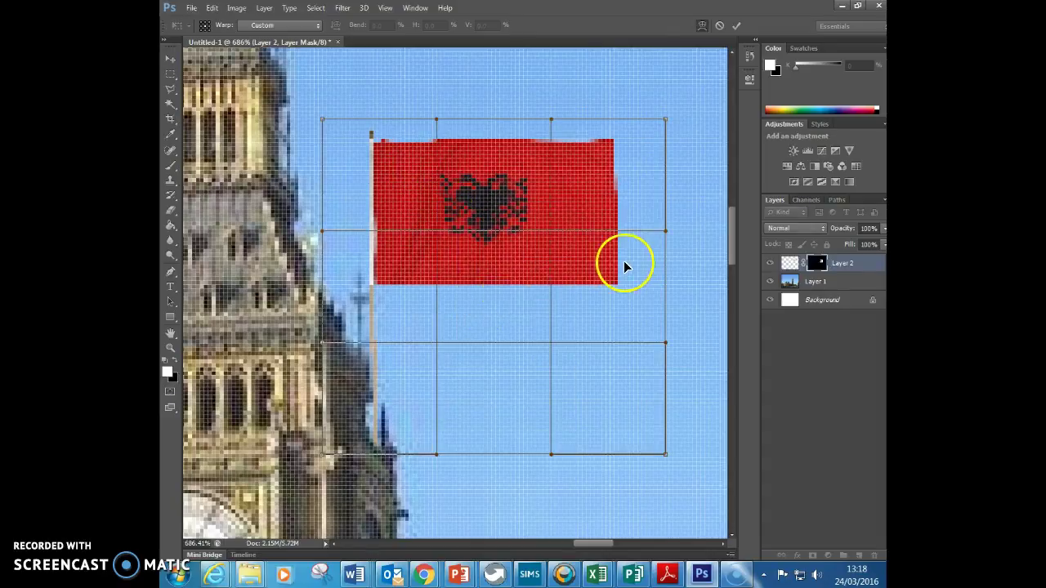
{"action": "mouse_move", "coordinate": [552, 229]}
{"action": "left_mouse_down"}
{"action": "mouse_move", "coordinate": [539, 236]}
{"action": "mouse_move", "coordinate": [552, 246]}
{"action": "left_mouse_up"}
{"action": "left_click_drag", "start_coordinate": [675, 228], "coordinate": [610, 248]}
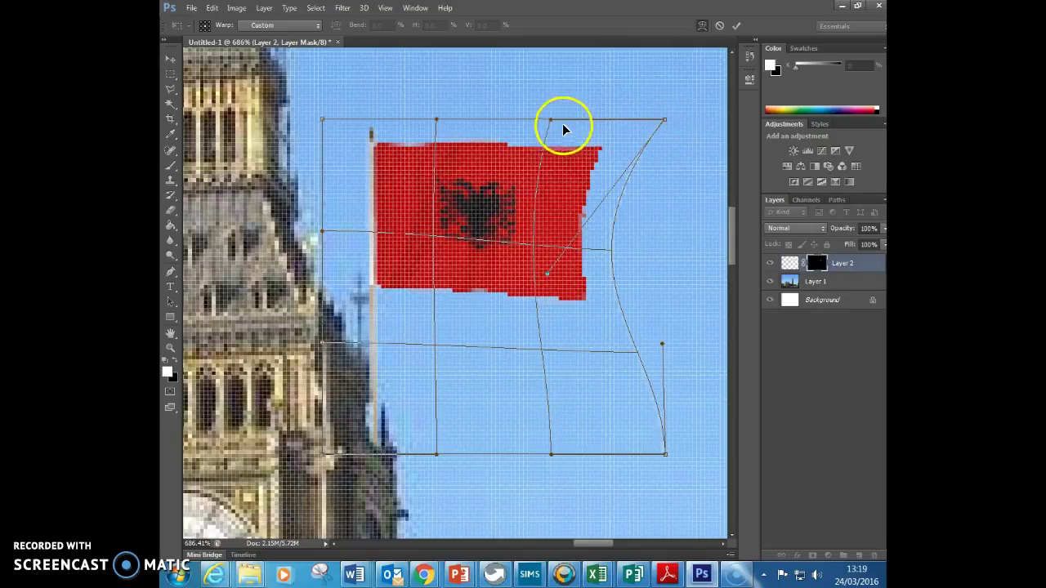
{"action": "left_click_drag", "start_coordinate": [551, 123], "coordinate": [532, 129]}
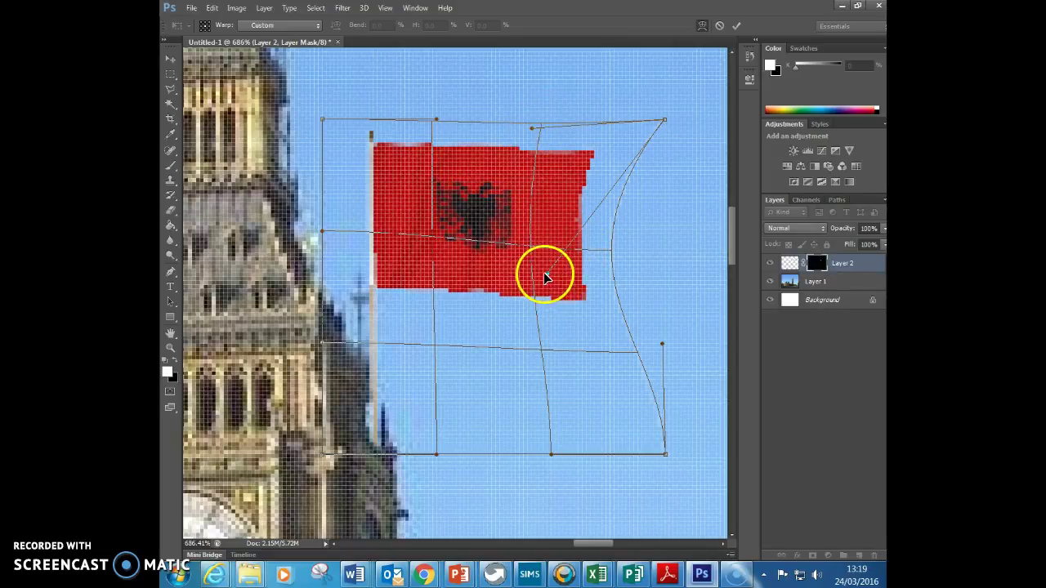
{"action": "mouse_move", "coordinate": [548, 273]}
{"action": "left_mouse_down"}
{"action": "mouse_move", "coordinate": [565, 274]}
{"action": "mouse_move", "coordinate": [556, 273]}
{"action": "left_mouse_up"}
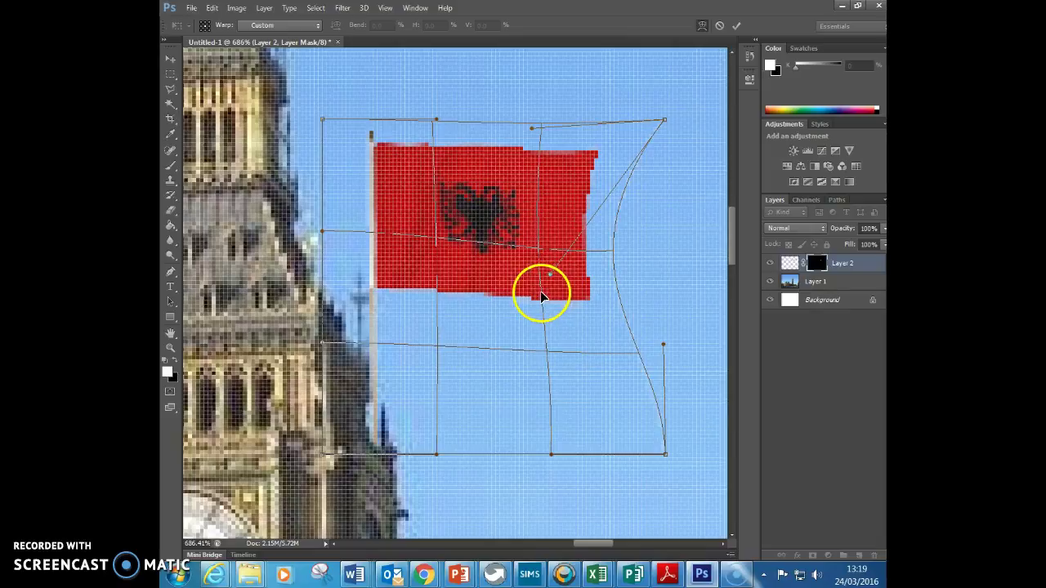
- Refine the warp by easing the flag's free edge outward and raising its lower edge, and apply the transformation
{"action": "scroll", "coordinate": [532, 292], "scroll_direction": "down", "scroll_amount": 10}
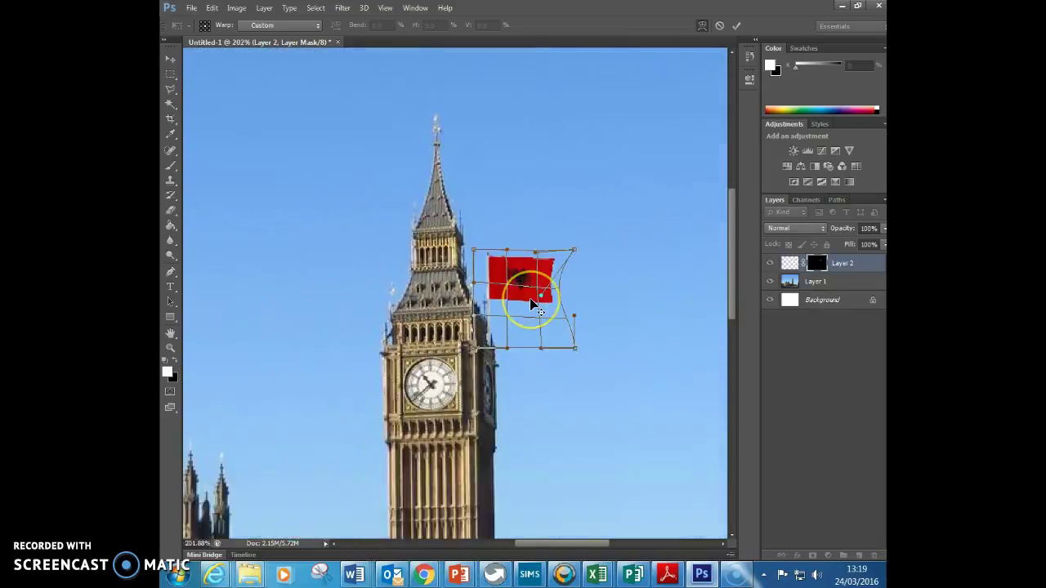
{"action": "scroll", "coordinate": [532, 304], "scroll_direction": "down", "scroll_amount": 1}
{"action": "scroll", "coordinate": [593, 205], "scroll_direction": "up", "scroll_amount": 12}
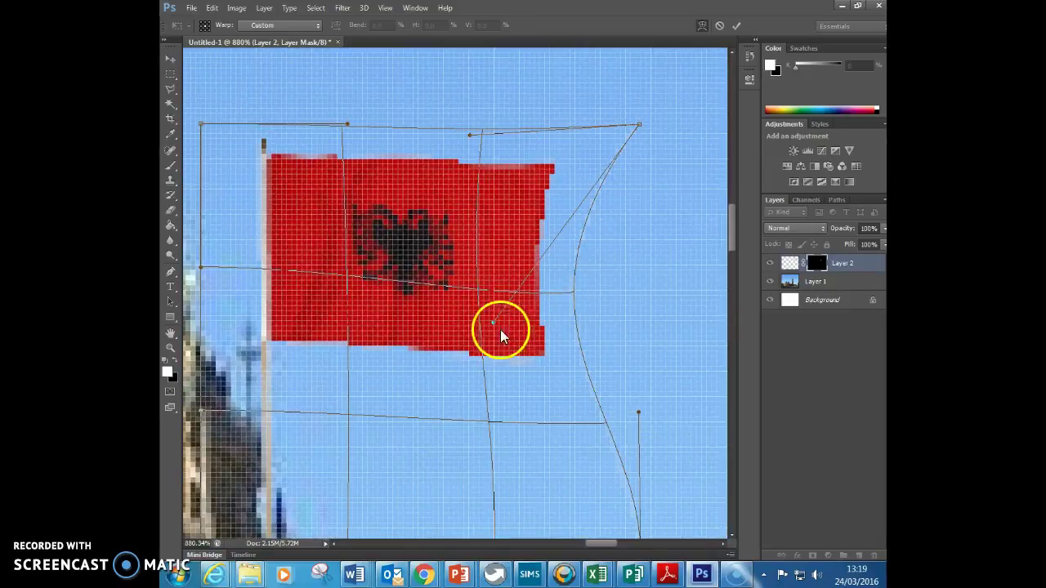
{"action": "left_click_drag", "start_coordinate": [491, 324], "coordinate": [528, 333]}
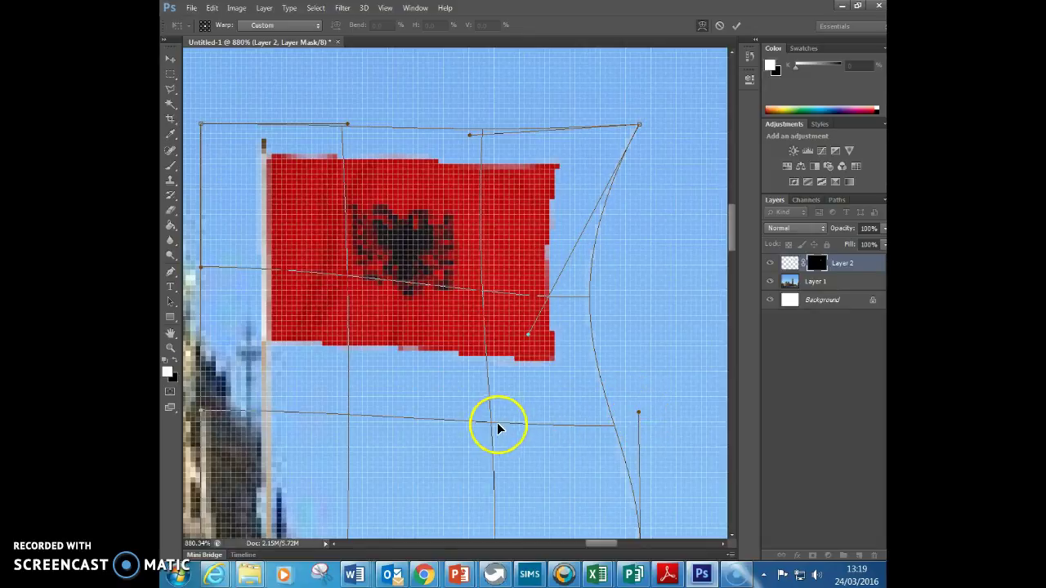
{"action": "left_click_drag", "start_coordinate": [492, 420], "coordinate": [493, 406]}
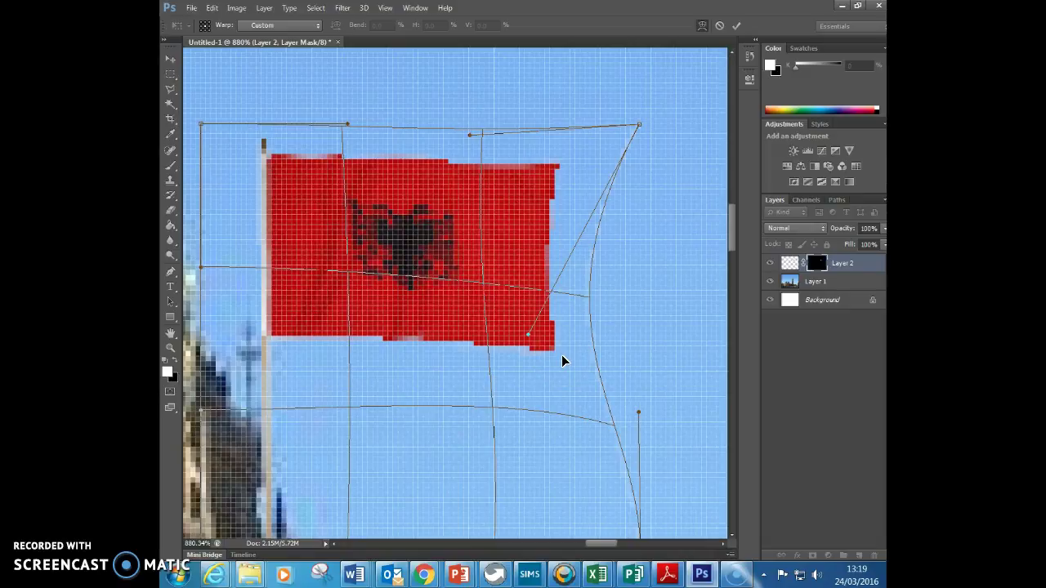
{"action": "key", "text": "Return"}
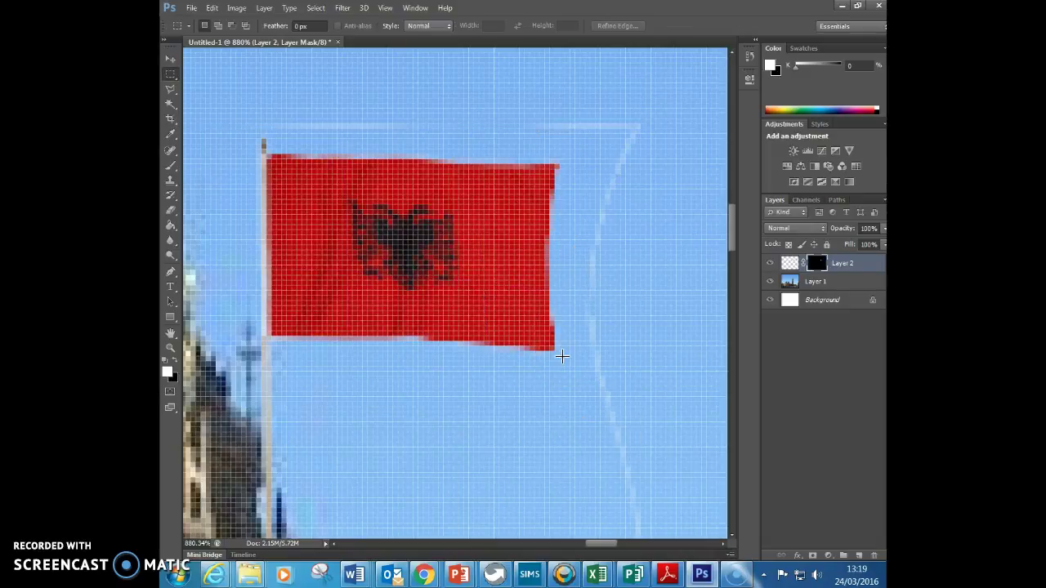
{"action": "scroll", "coordinate": [493, 352], "scroll_direction": "down", "scroll_amount": 10}
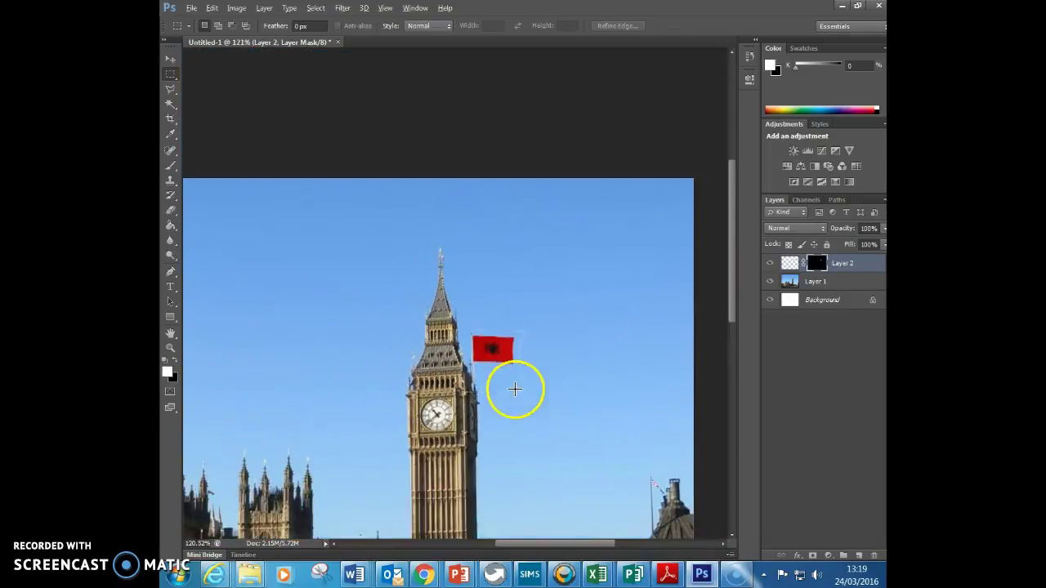
- Paint black on the flag layer's mask with a 25 px brush to remove the faint outline left around the flag
{"action": "scroll", "coordinate": [524, 377], "scroll_direction": "up", "scroll_amount": 8}
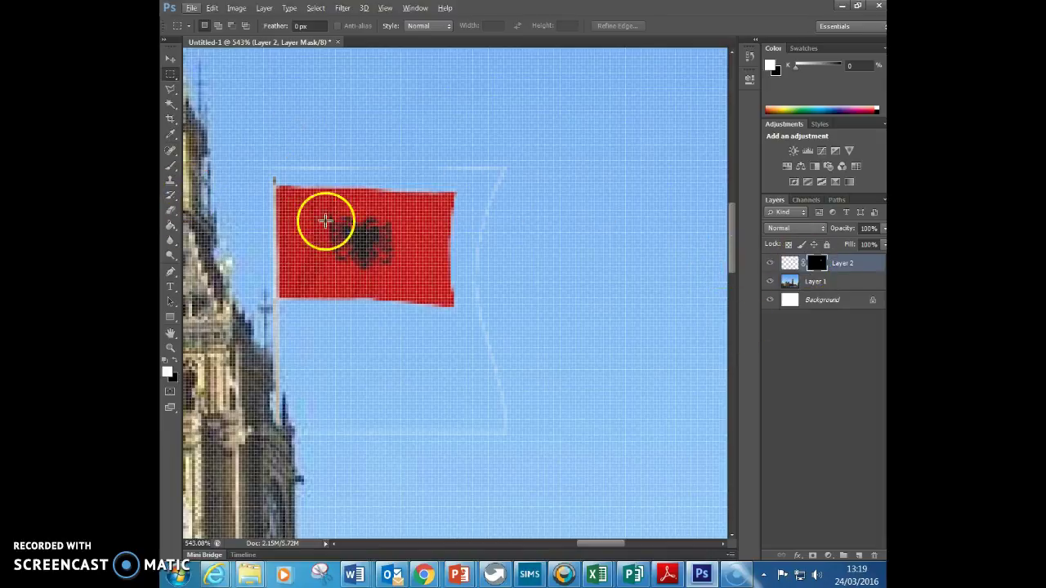
{"action": "left_click", "coordinate": [171, 166]}
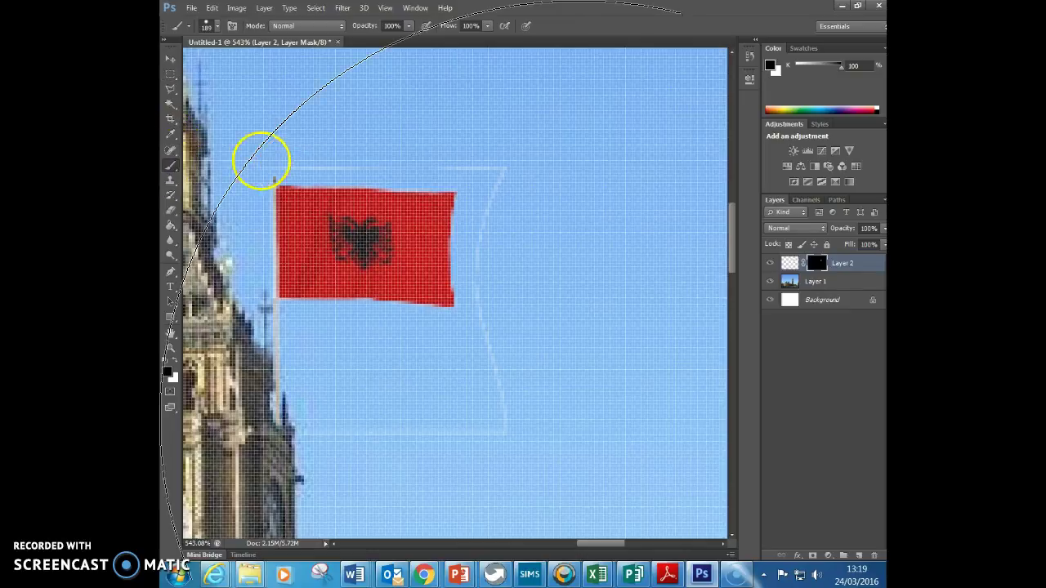
{"action": "left_click", "coordinate": [217, 28]}
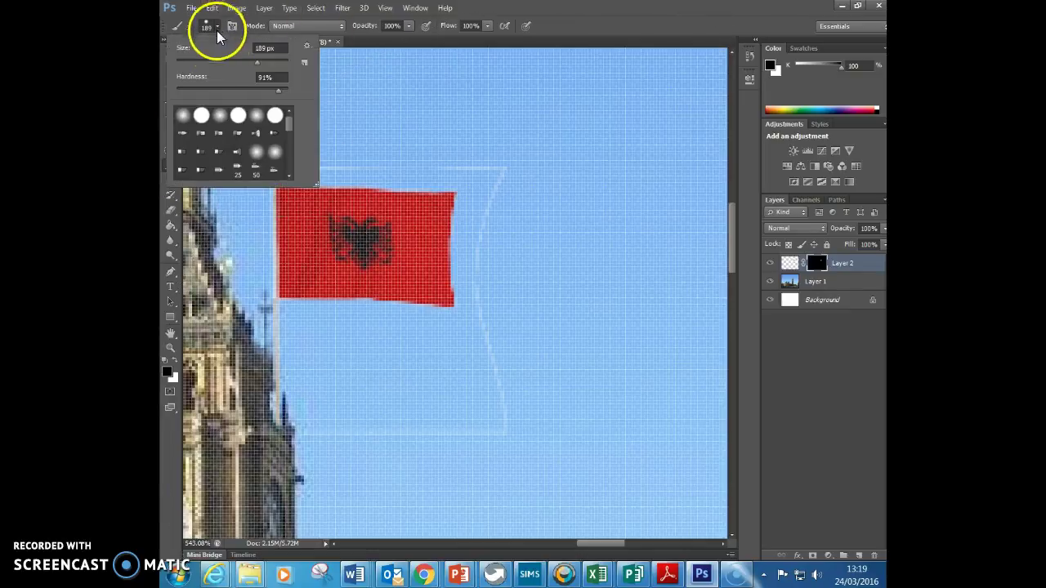
{"action": "left_click", "coordinate": [190, 66]}
{"action": "left_click", "coordinate": [368, 135]}
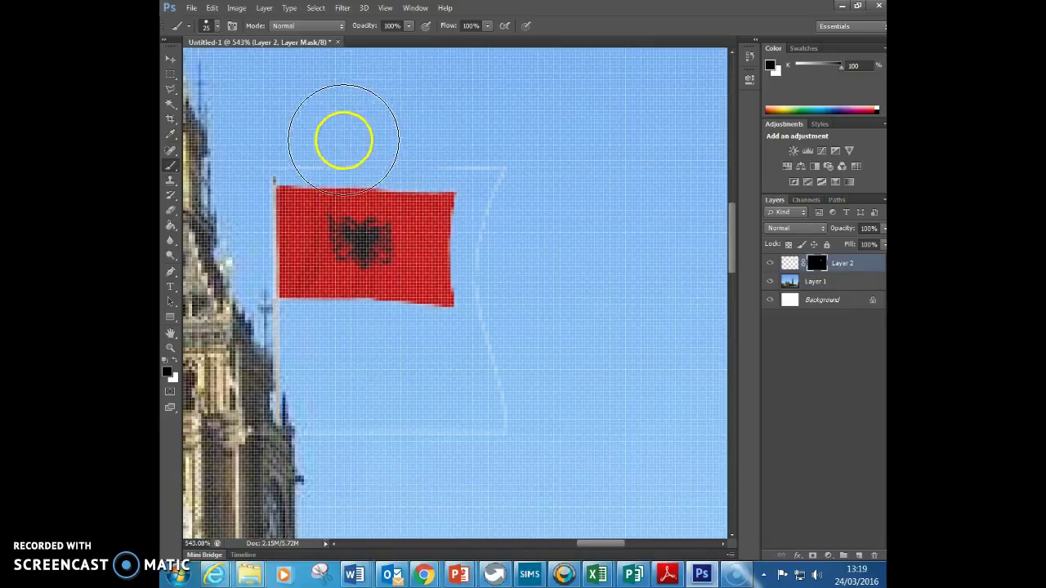
{"action": "mouse_move", "coordinate": [465, 144]}
{"action": "left_mouse_down"}
{"action": "mouse_move", "coordinate": [522, 154]}
{"action": "mouse_move", "coordinate": [510, 267]}
{"action": "mouse_move", "coordinate": [524, 350]}
{"action": "mouse_move", "coordinate": [516, 424]}
{"action": "mouse_move", "coordinate": [432, 447]}
{"action": "mouse_move", "coordinate": [338, 433]}
{"action": "left_mouse_up"}
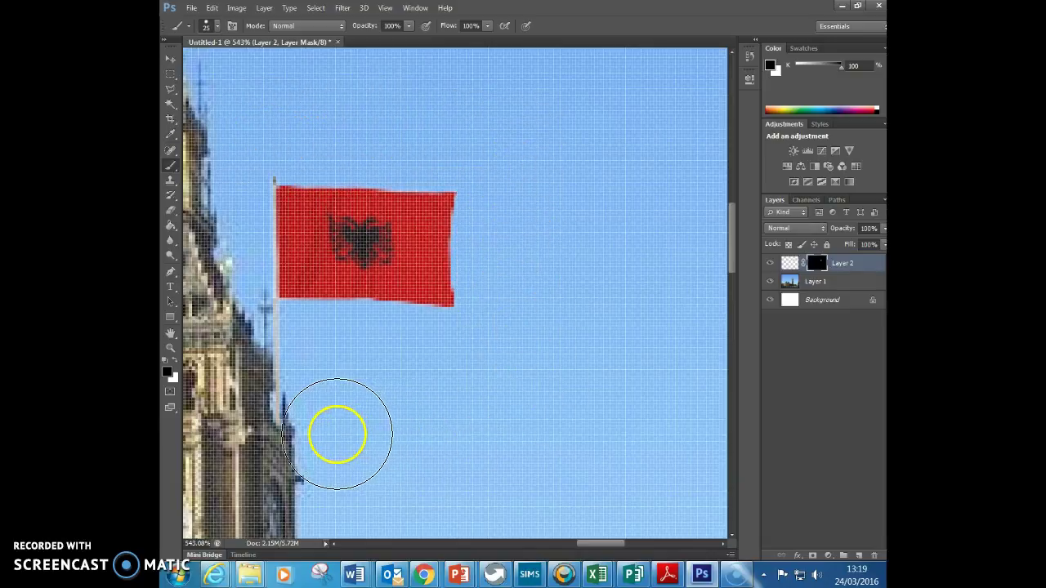
- Examine the flag's edges and pole up close and against the whole clock tower for leftover fringes
{"action": "scroll", "coordinate": [395, 373], "scroll_direction": "down", "scroll_amount": 8}
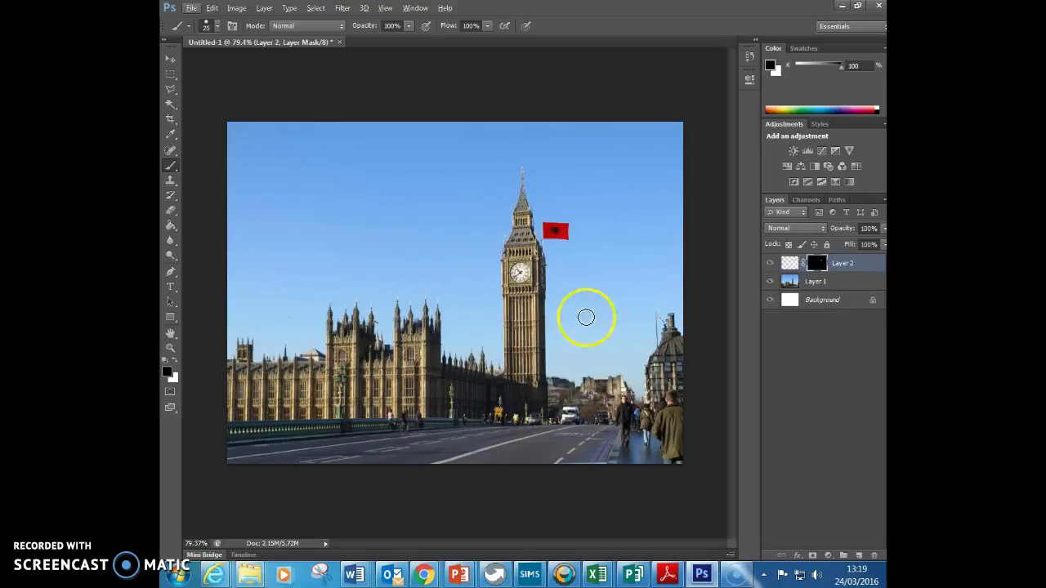
{"action": "scroll", "coordinate": [572, 234], "scroll_direction": "up", "scroll_amount": 8}
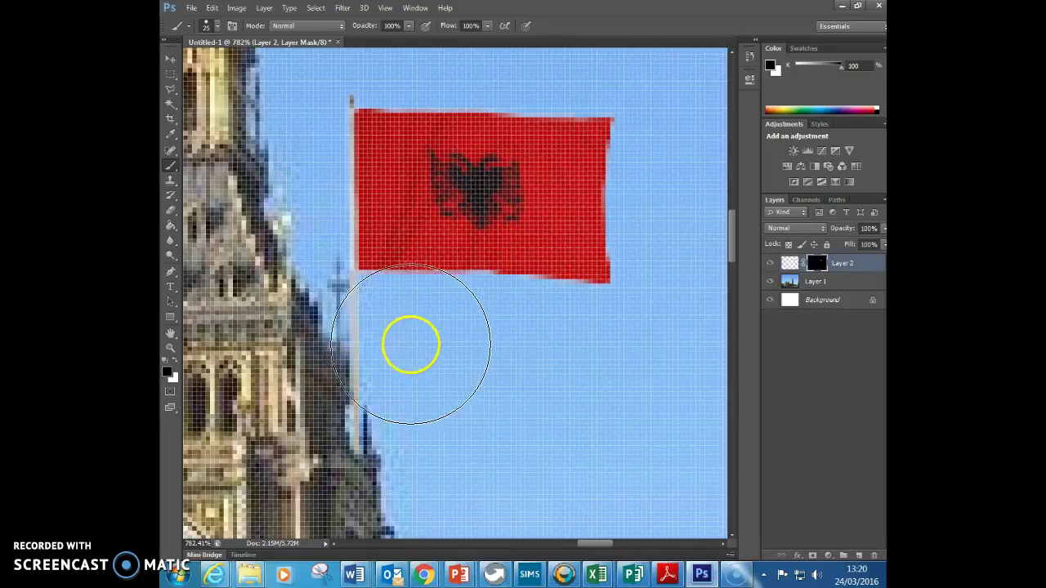
{"action": "scroll", "coordinate": [407, 339], "scroll_direction": "down", "scroll_amount": 2}
{"action": "scroll", "coordinate": [416, 276], "scroll_direction": "down", "scroll_amount": 5}
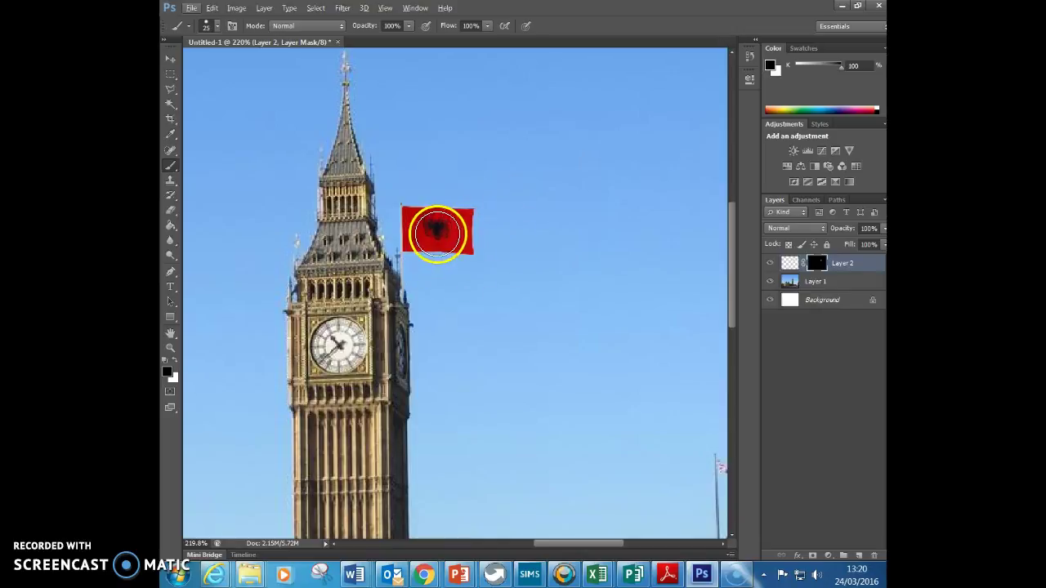
{"action": "scroll", "coordinate": [437, 233], "scroll_direction": "up", "scroll_amount": 5}
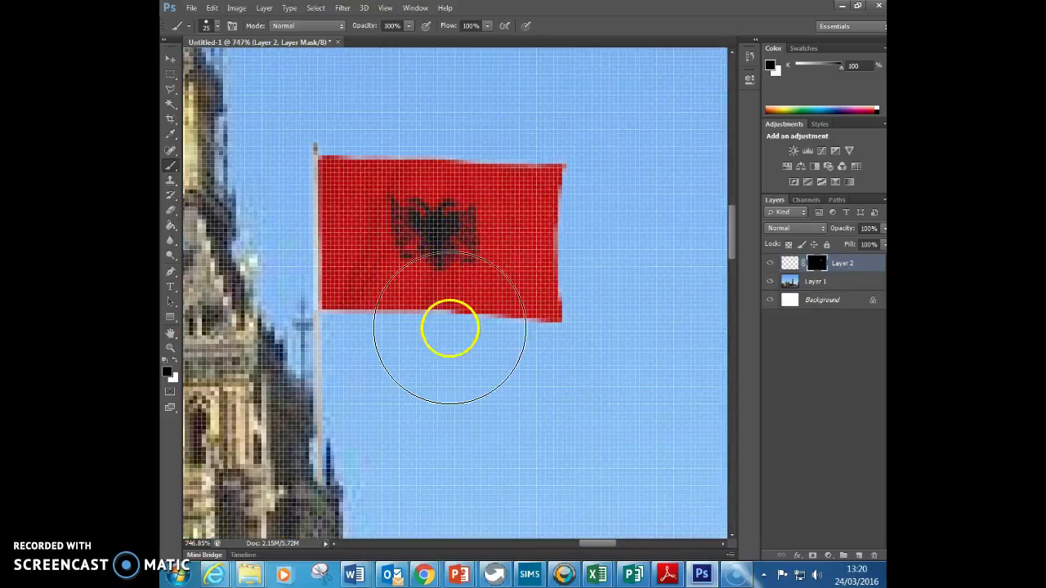